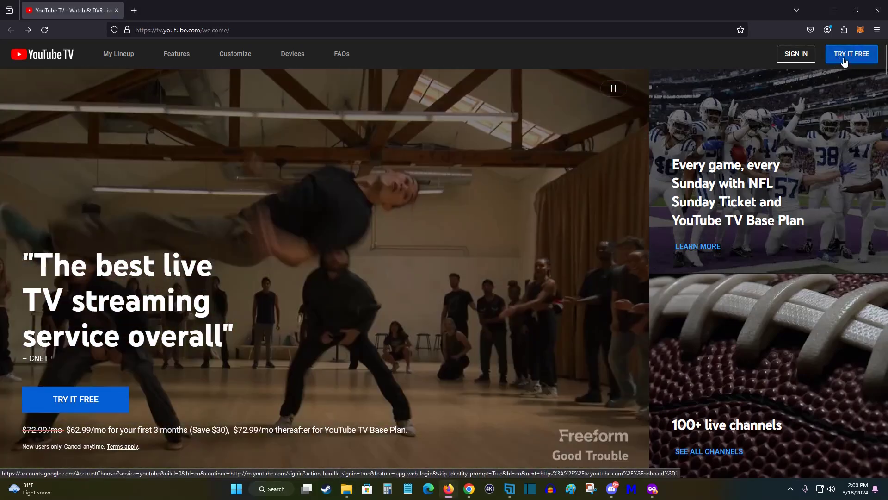
# Start the YouTube TV free trial from the welcome page header.
pyautogui.click(855, 56)
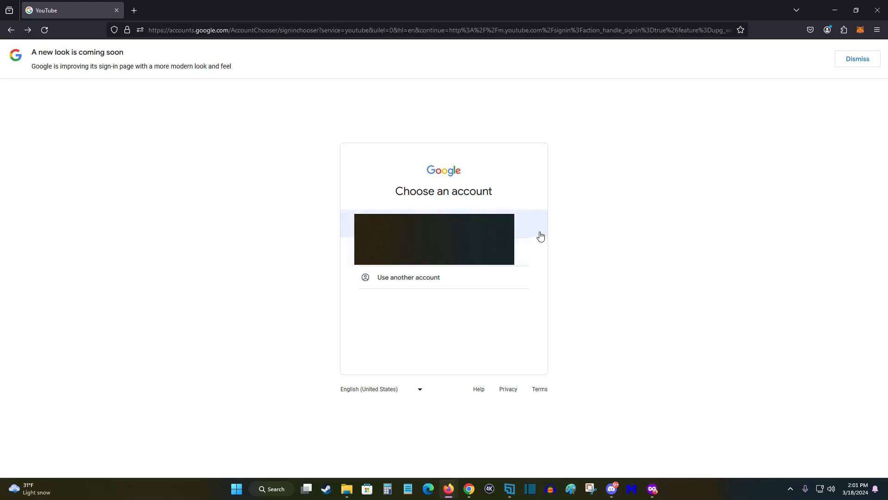
# Choose to sign in with another Google account and focus the empty email field.
pyautogui.click(398, 283)
pyautogui.click(382, 241)
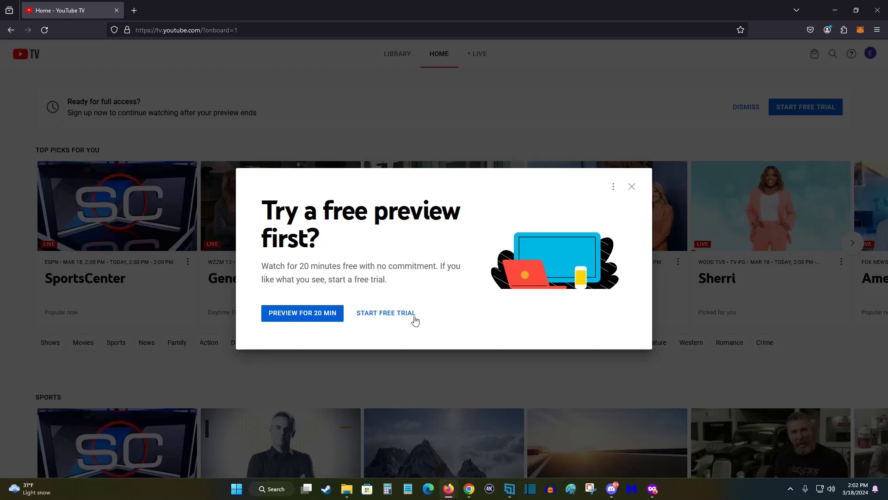
# Skip the 20-minute free preview and go straight to the free trial.
pyautogui.click(390, 314)
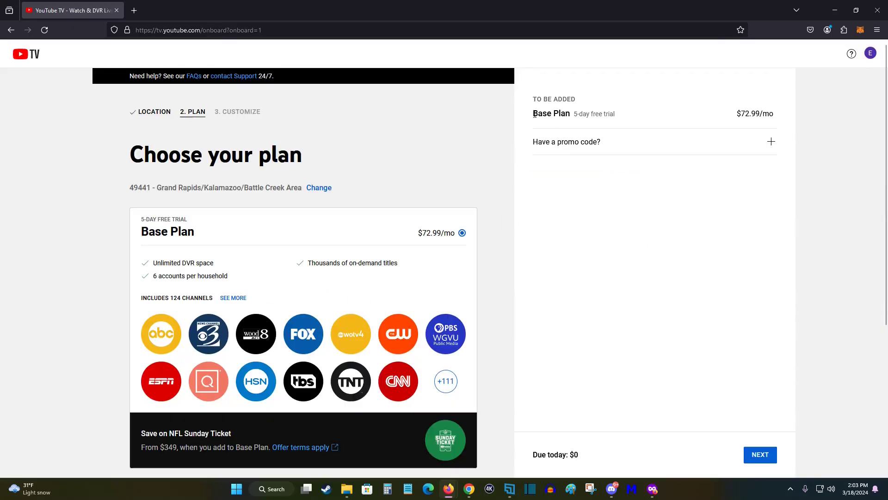
# Review the Base Plan trial summary and expand its full channel list.
pyautogui.moveTo(535, 115); pyautogui.dragTo(616, 122)
pyautogui.click(581, 235)
pyautogui.scroll(-1, 251, 142)
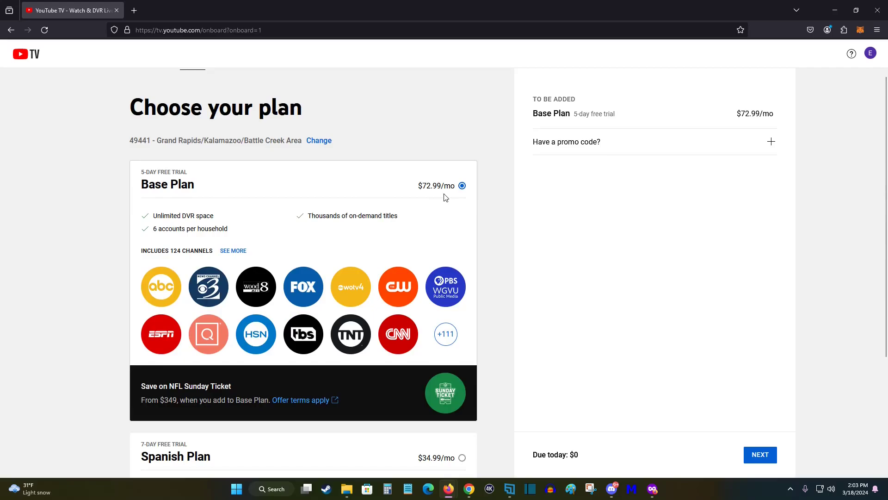
pyautogui.scroll(-2, 340, 207)
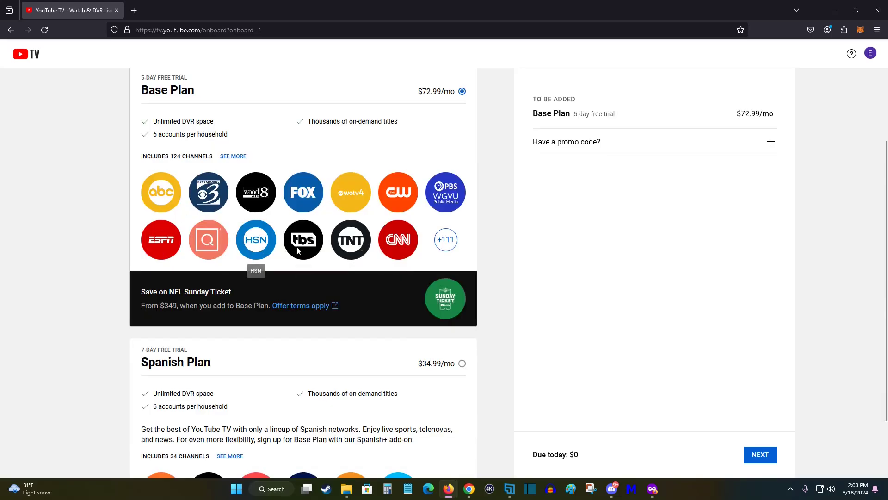
pyautogui.click(447, 241)
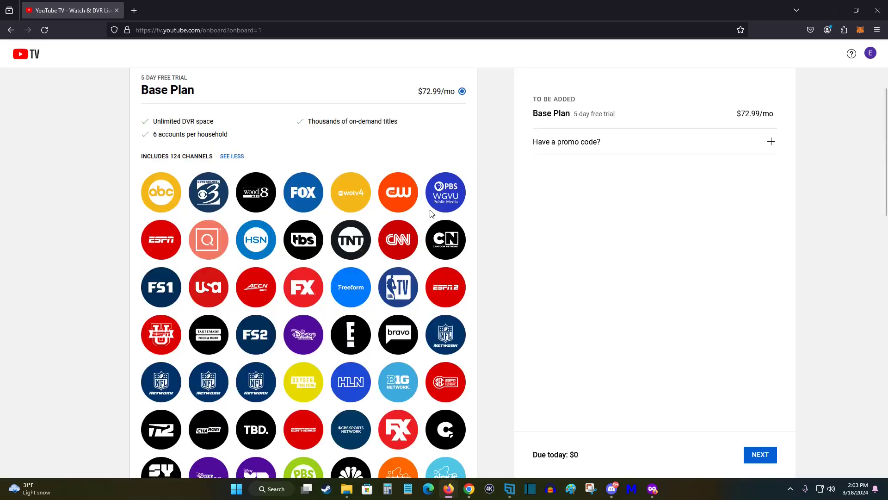
pyautogui.scroll(-5, 379, 303)
pyautogui.scroll(-8, 380, 303)
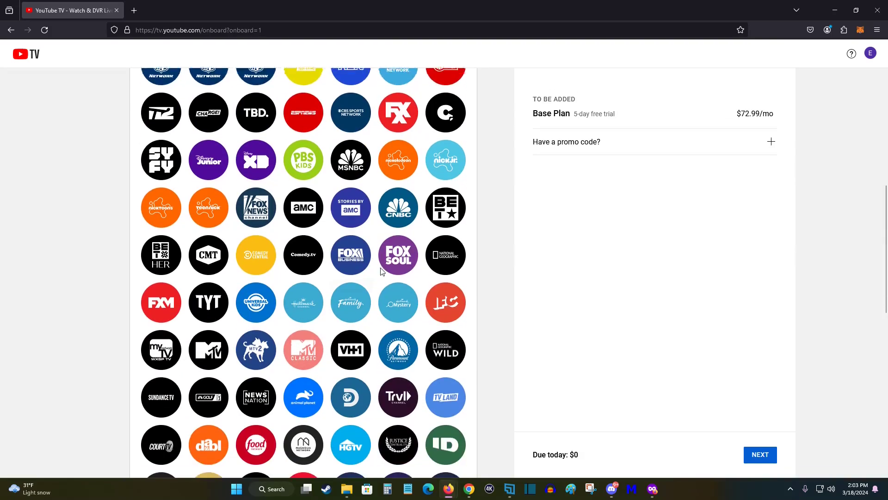
pyautogui.scroll(-2, 266, 301)
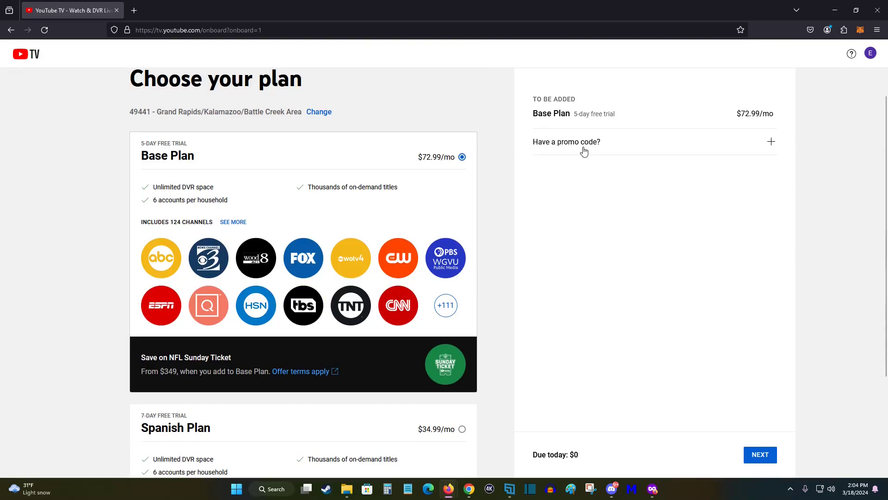
# Confirm $0 due today and the 5-day free trial, then continue to add-ons.
pyautogui.moveTo(536, 455); pyautogui.dragTo(590, 457)
pyautogui.click(578, 465)
pyautogui.moveTo(535, 455); pyautogui.dragTo(584, 457)
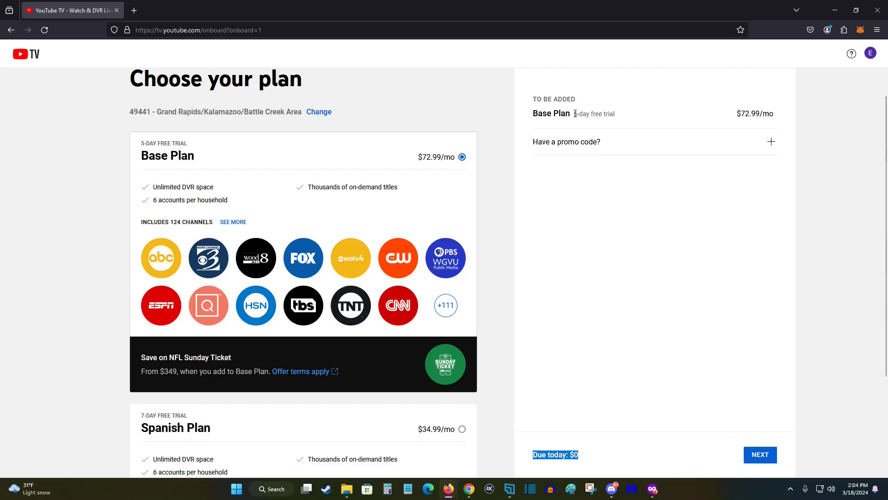
pyautogui.moveTo(574, 114); pyautogui.dragTo(599, 114)
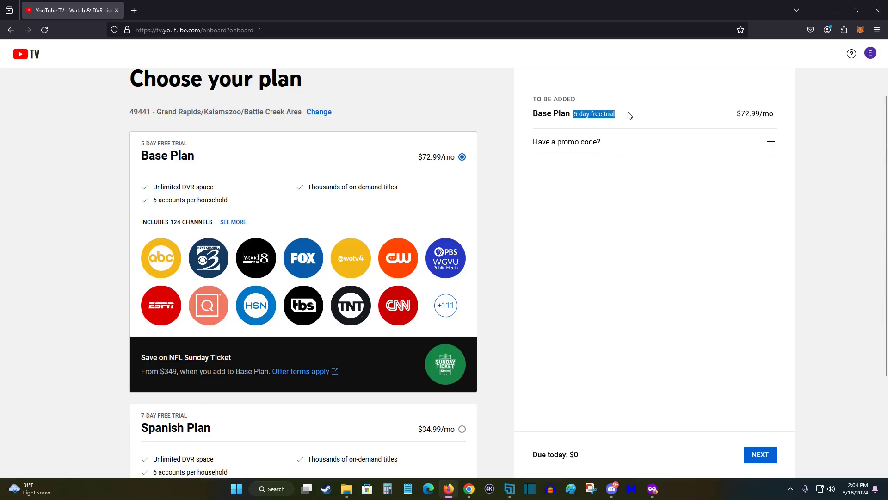
pyautogui.click(649, 109)
pyautogui.click(760, 456)
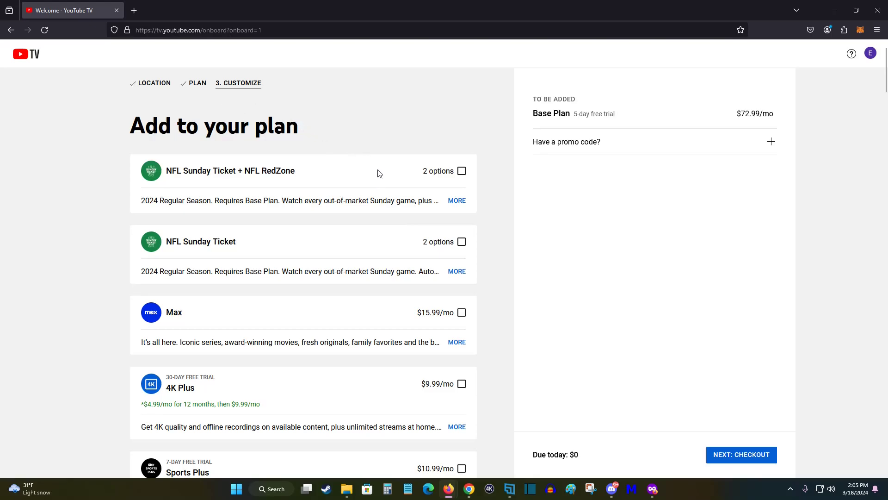
pyautogui.scroll(-1, 216, 125)
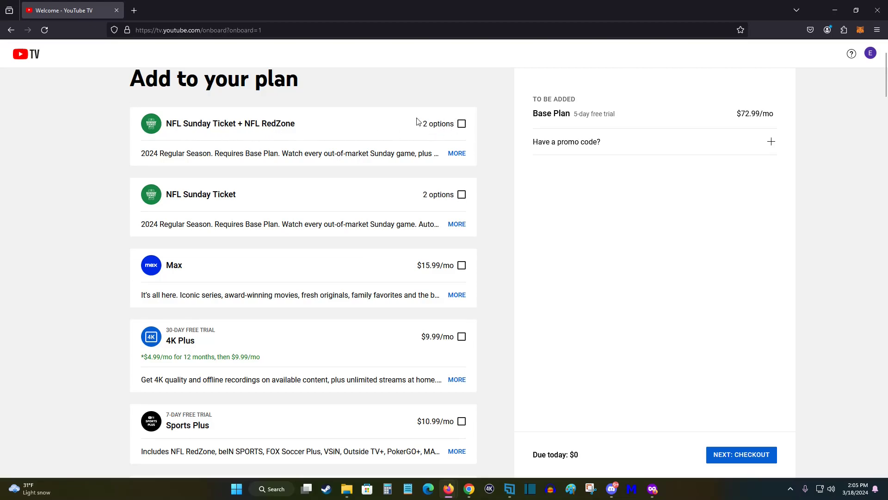
pyautogui.scroll(-1, 267, 159)
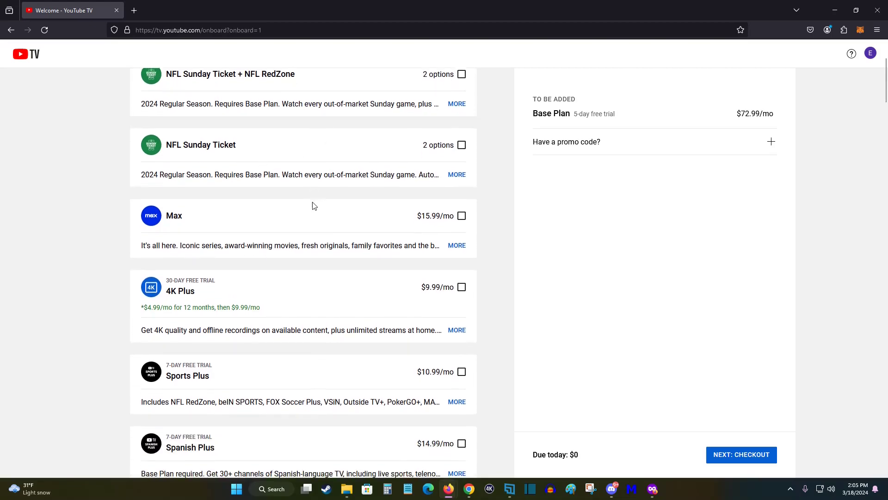
pyautogui.scroll(-1, 312, 204)
pyautogui.scroll(-1, 195, 193)
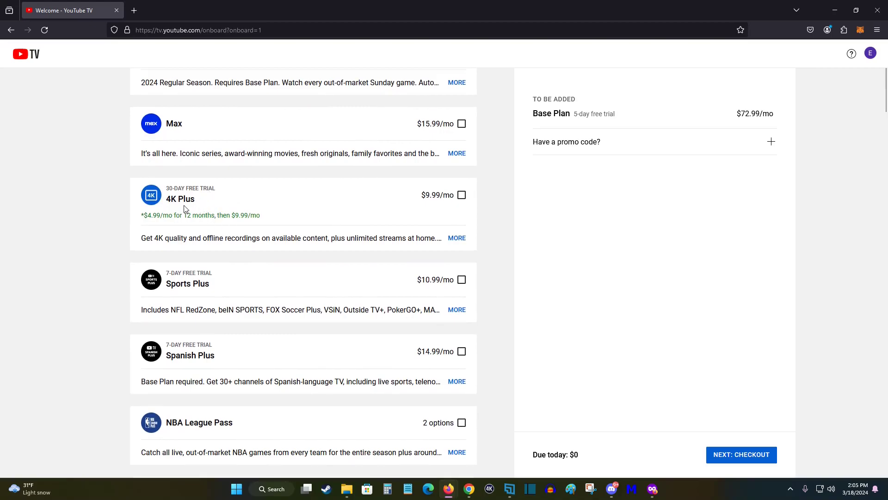
pyautogui.scroll(-2, 384, 211)
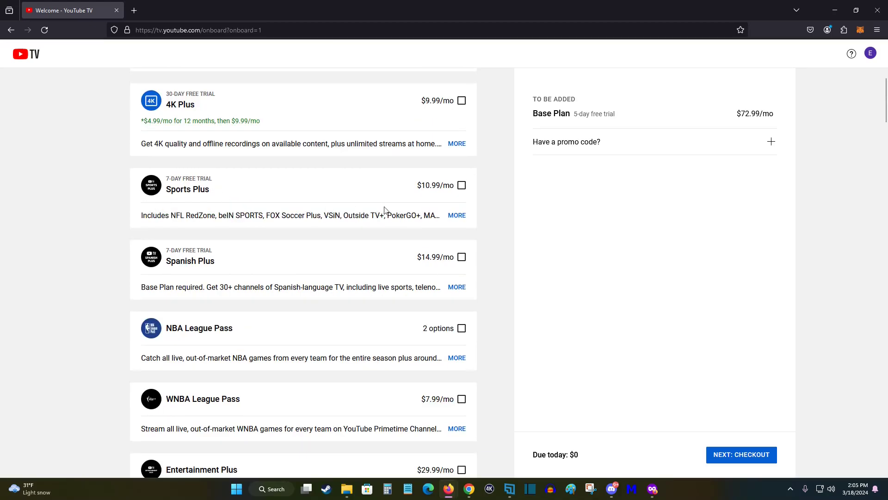
pyautogui.click(457, 216)
pyautogui.scroll(-2, 339, 195)
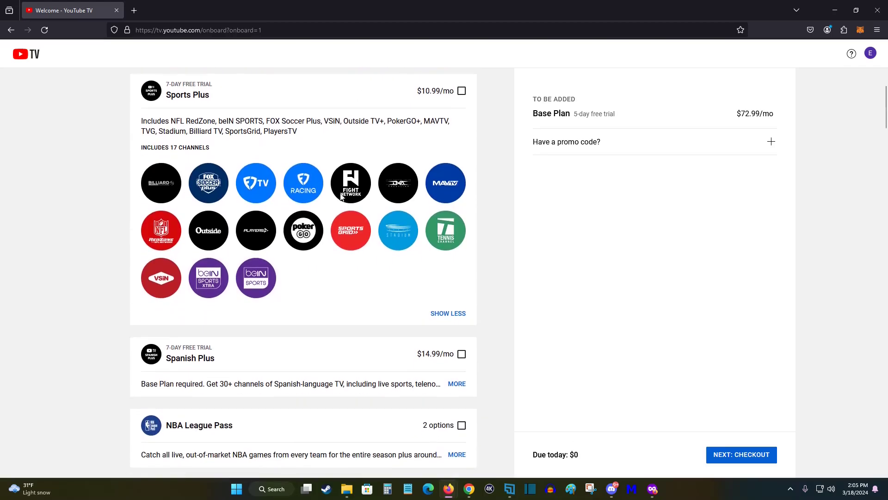
pyautogui.scroll(1, 327, 262)
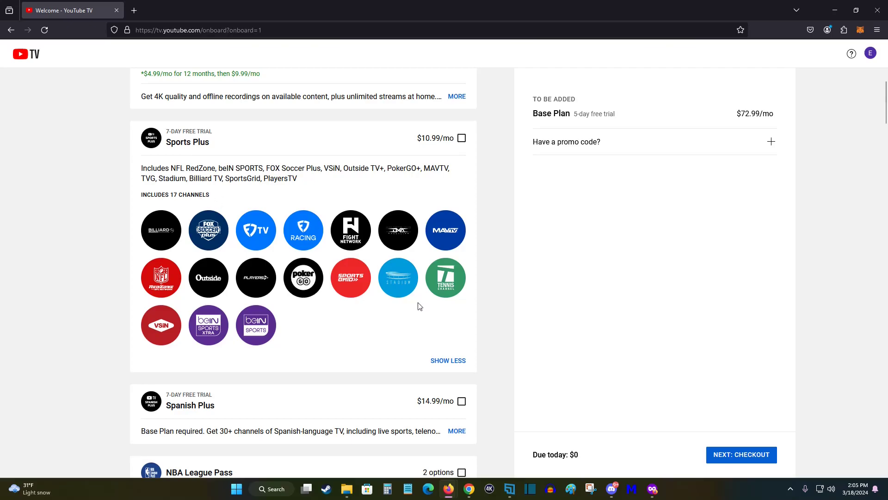
pyautogui.click(452, 365)
pyautogui.click(453, 170)
pyautogui.click(452, 360)
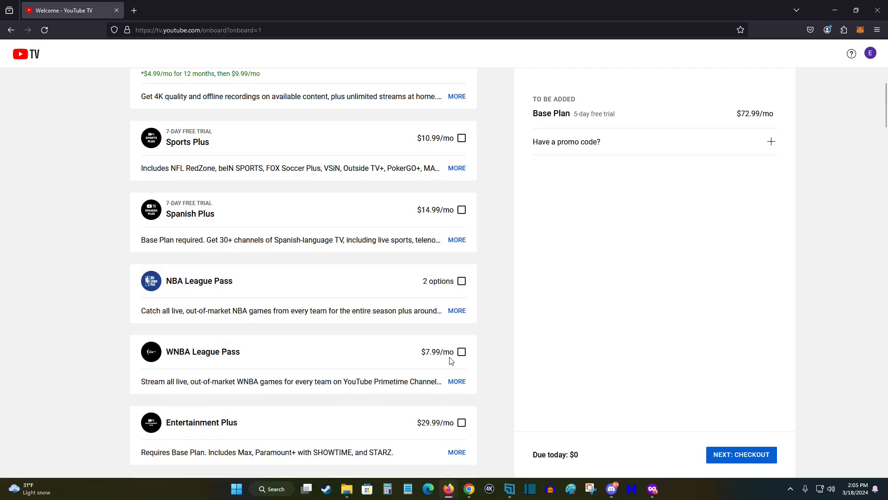
pyautogui.scroll(-10, 324, 312)
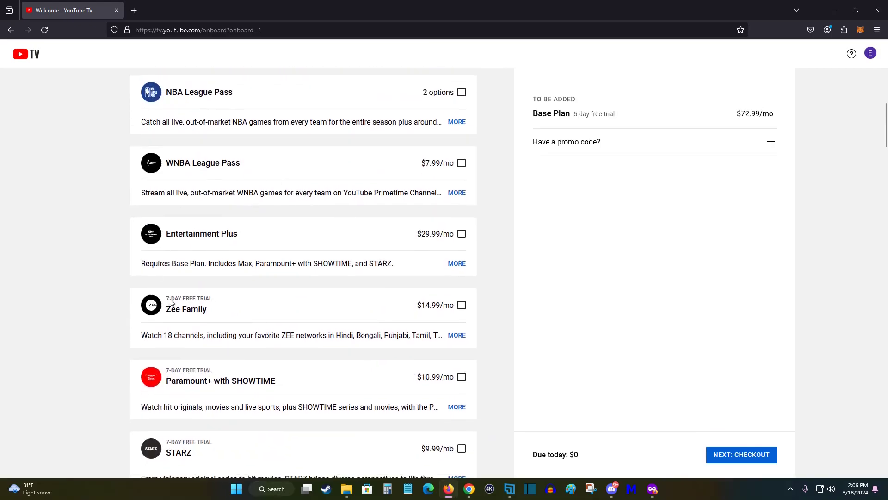
pyautogui.scroll(-8, 286, 206)
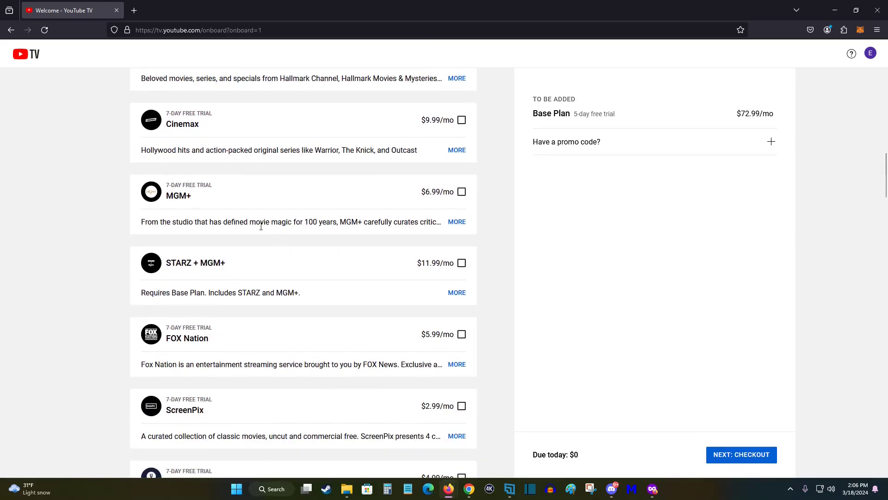
pyautogui.scroll(-8, 303, 277)
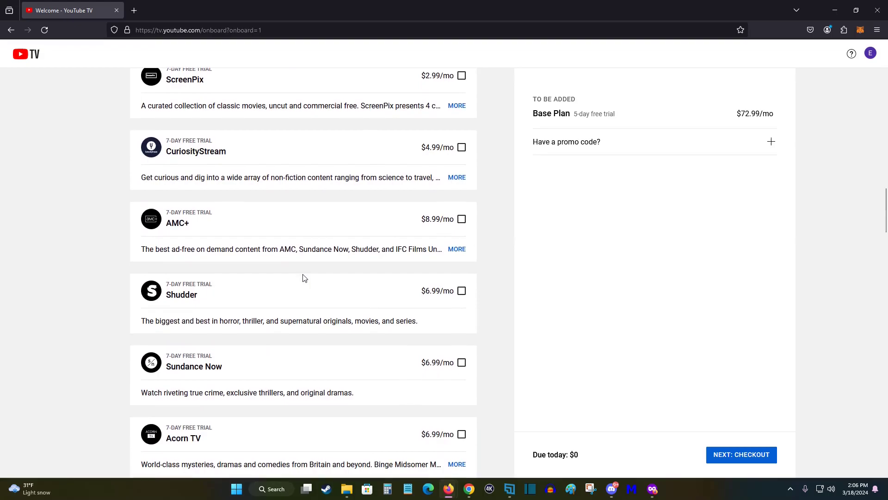
pyautogui.scroll(-10, 317, 288)
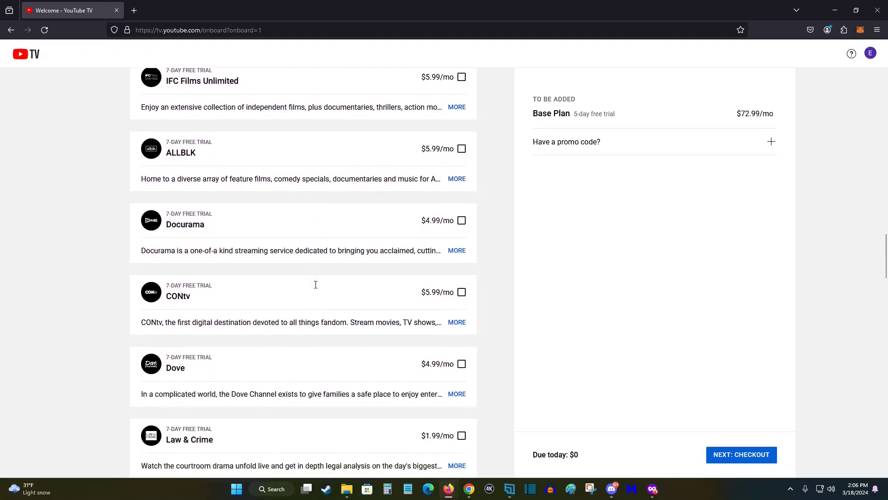
pyautogui.scroll(-8, 317, 247)
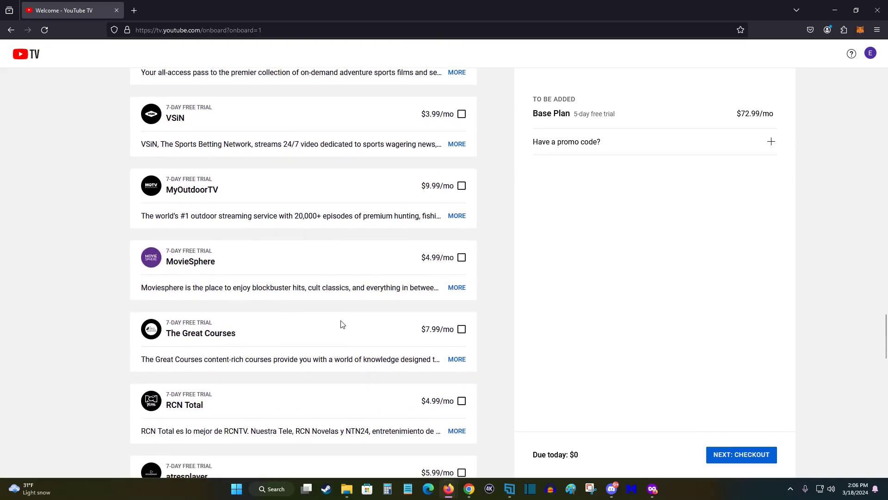
pyautogui.scroll(-10, 338, 324)
pyautogui.scroll(-10, 341, 324)
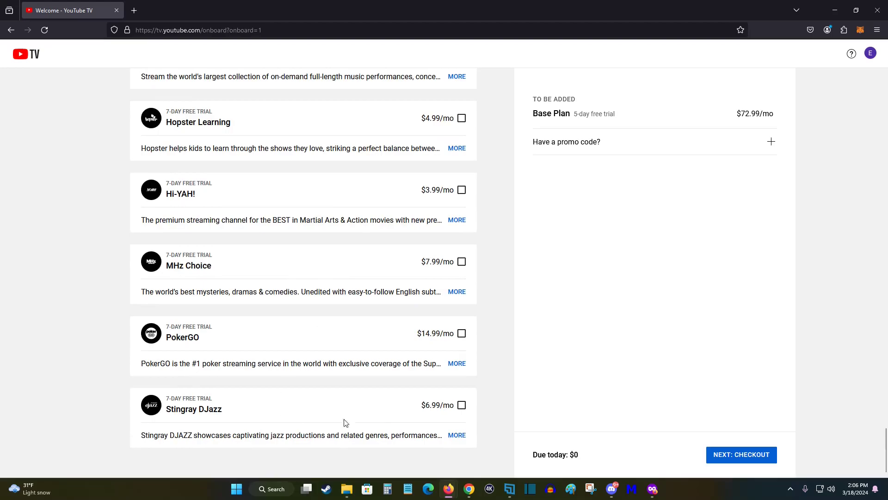
pyautogui.press('Home')
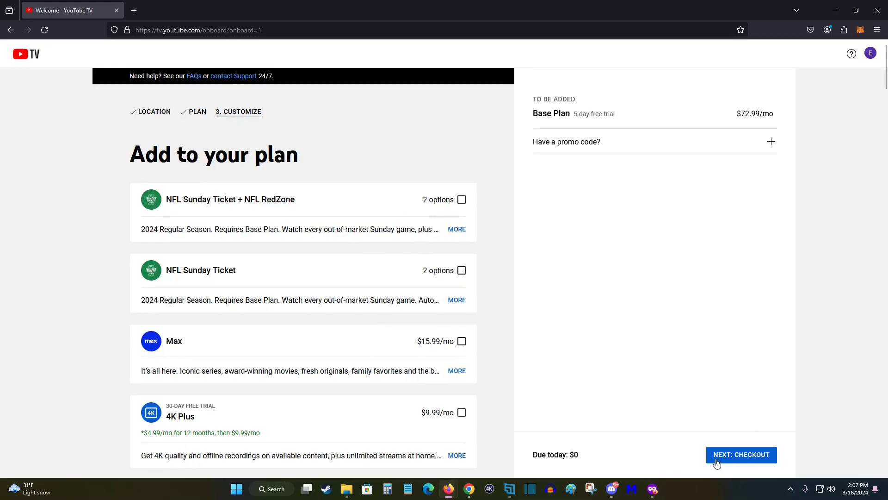
# Check out the Base Plan and complete the free-trial membership purchase.
pyautogui.click(753, 463)
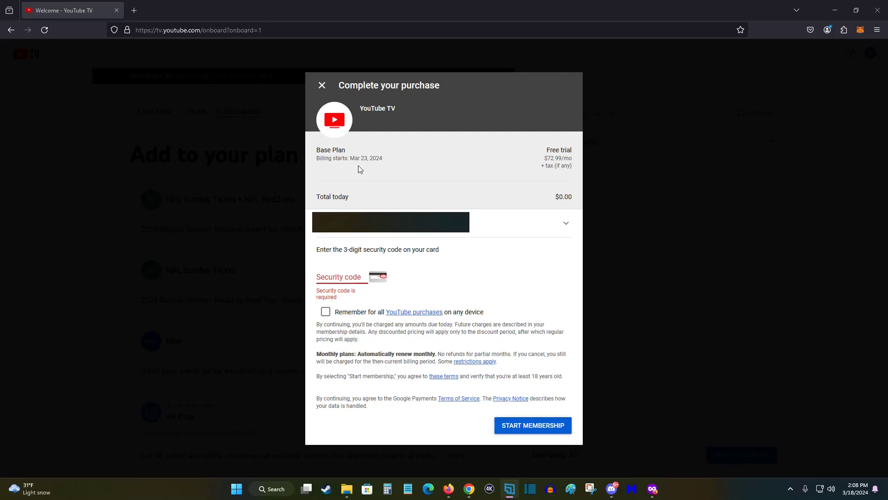
pyautogui.click(360, 169)
pyautogui.scroll(-1, 462, 203)
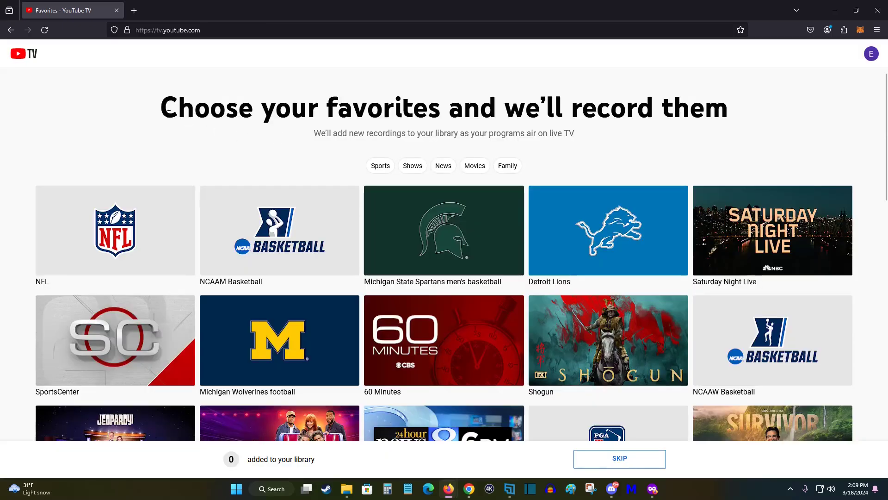
pyautogui.moveTo(162, 109); pyautogui.dragTo(765, 119)
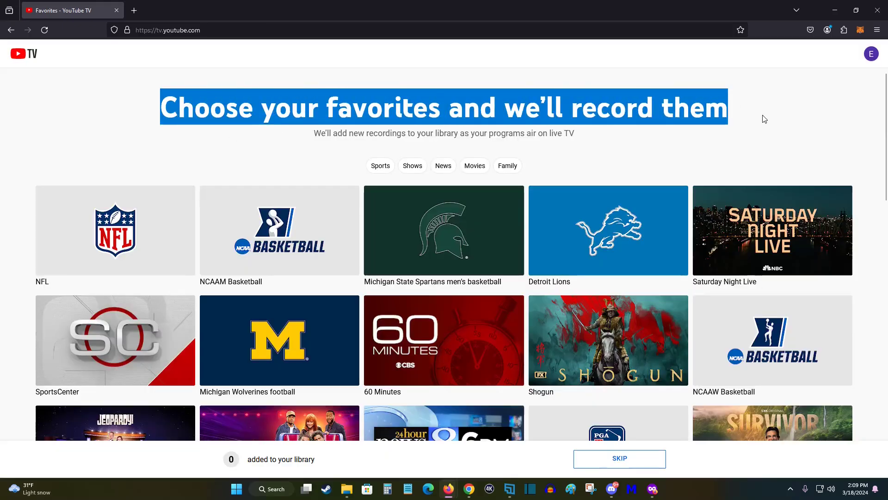
# Pick Survivor among the favorite shows and finish to reach the Home page.
pyautogui.click(765, 119)
pyautogui.scroll(-4, 734, 131)
pyautogui.click(704, 201)
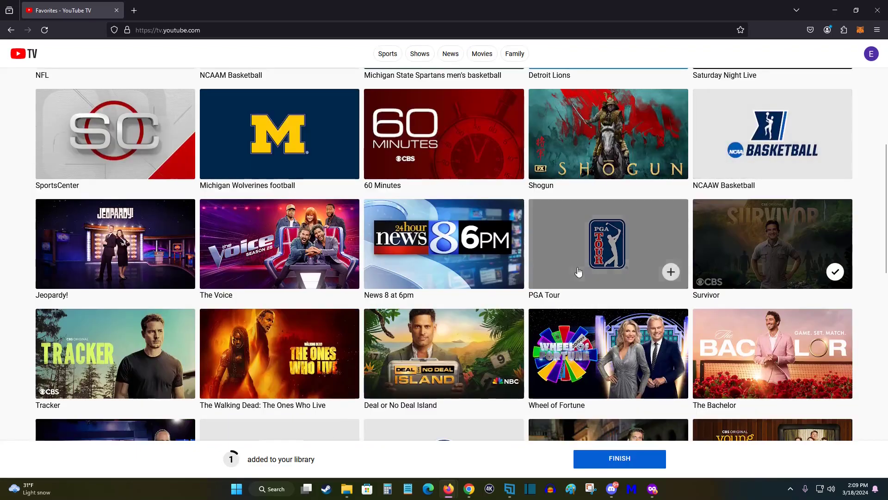
pyautogui.scroll(-2, 578, 272)
pyautogui.scroll(-4, 656, 270)
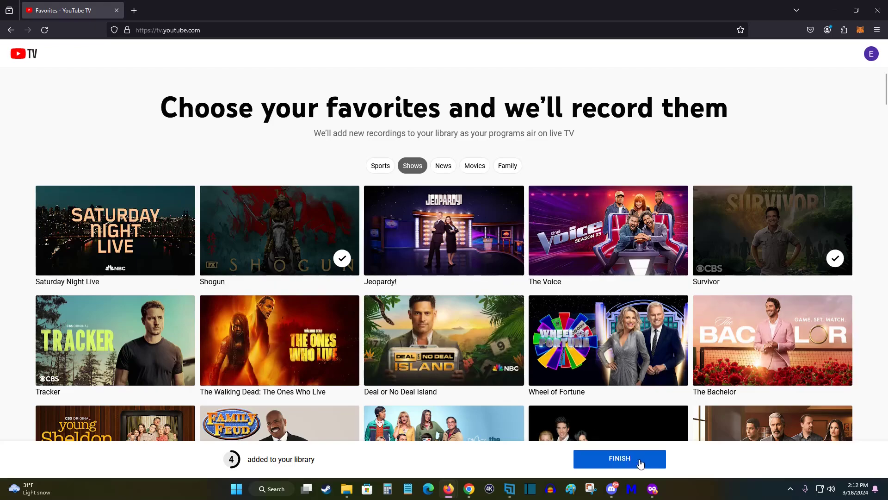
pyautogui.click(638, 463)
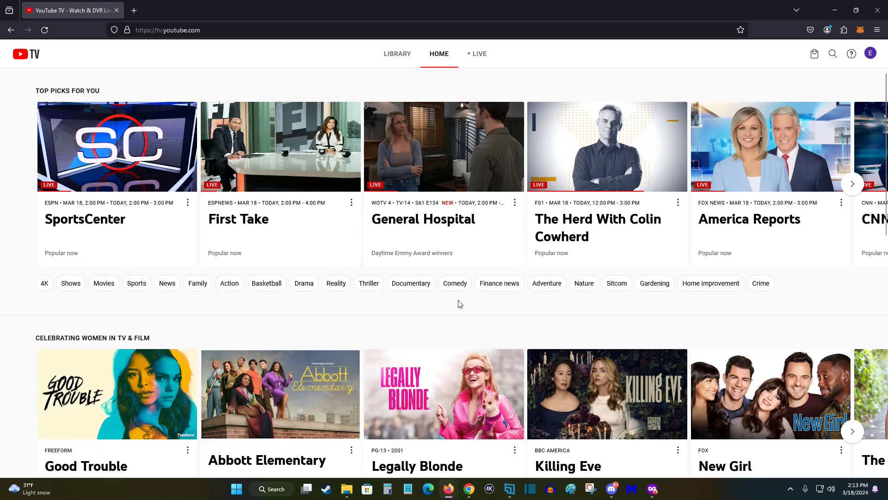
pyautogui.click(479, 60)
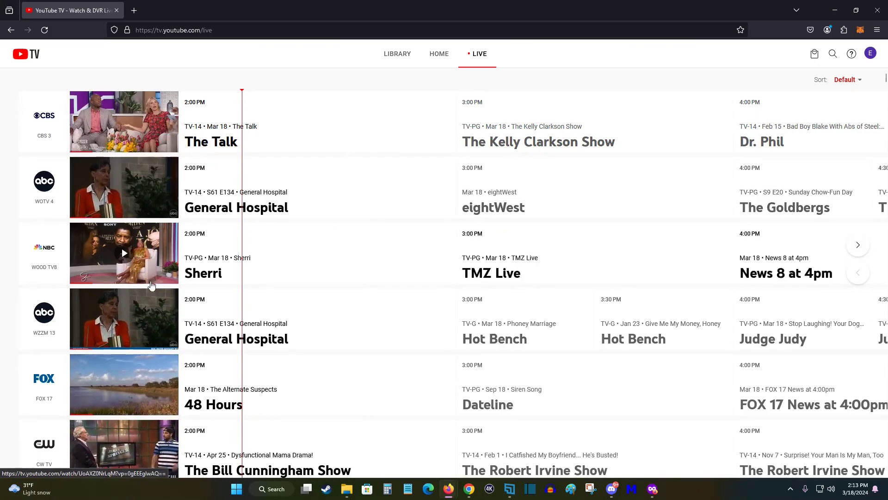
pyautogui.scroll(-7, 309, 265)
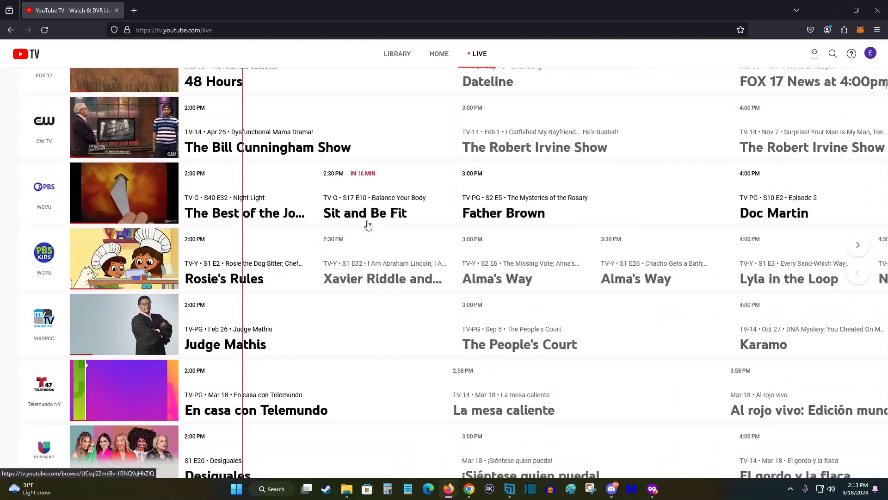
pyautogui.scroll(-14, 368, 225)
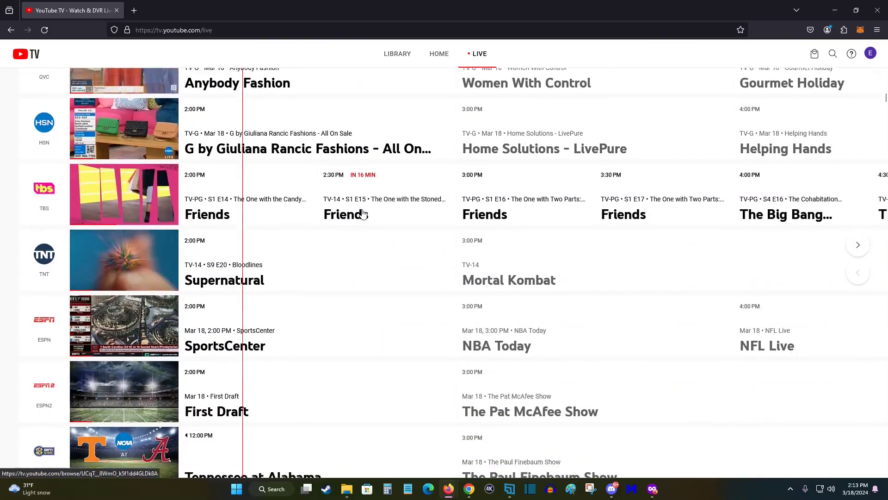
pyautogui.scroll(-10, 363, 214)
pyautogui.scroll(-1, 443, 269)
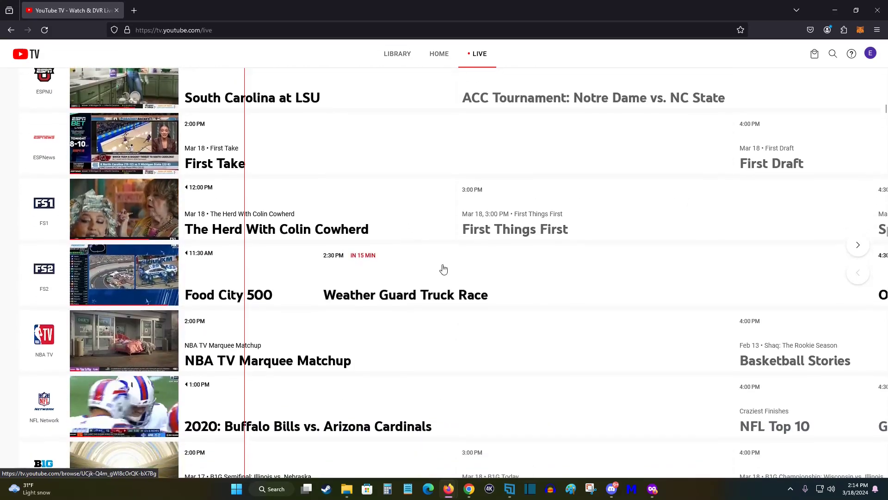
pyautogui.scroll(-1, 426, 279)
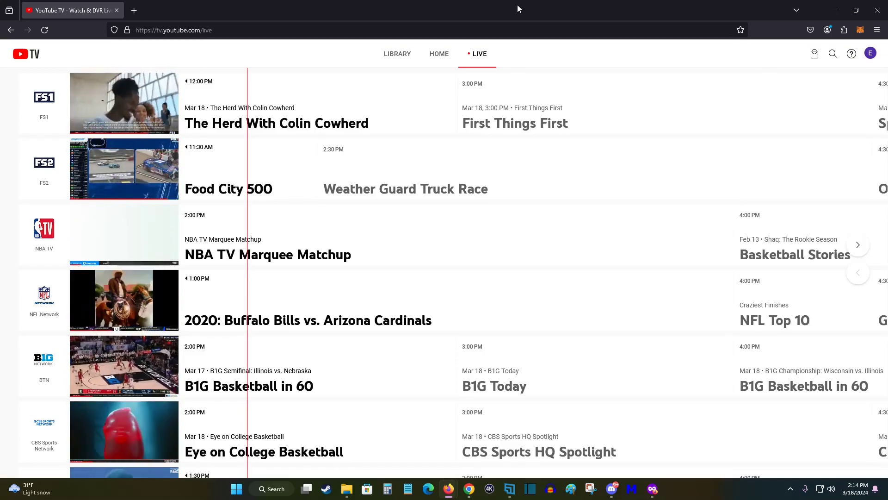
pyautogui.scroll(-15, 468, 261)
pyautogui.scroll(10, 563, 290)
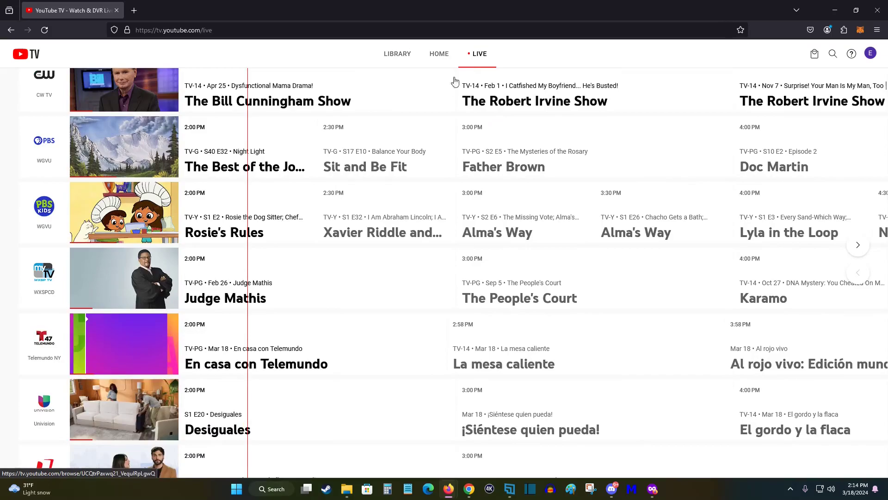
pyautogui.click(437, 53)
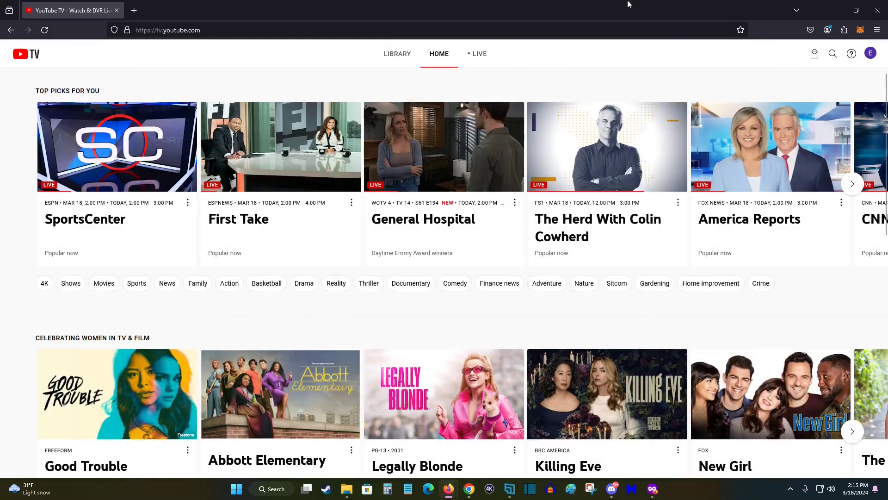